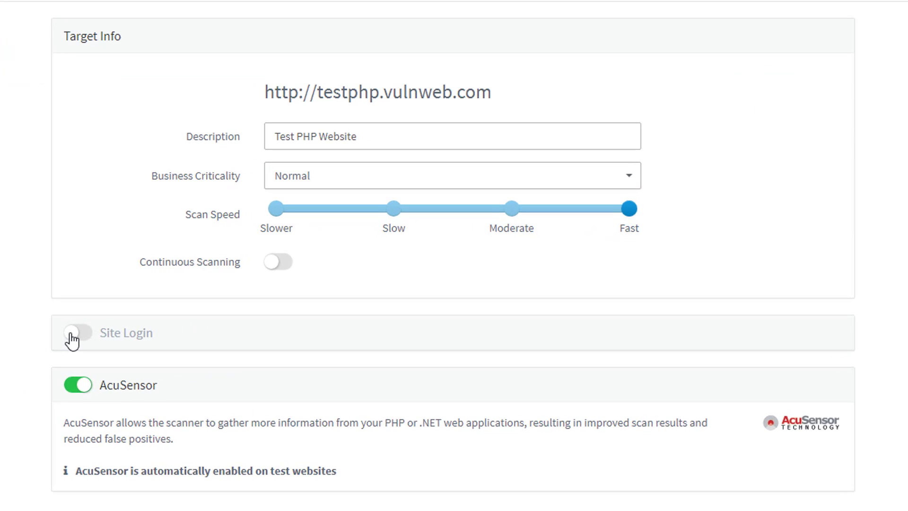
Enable Site Login with user name 'test' and the password entered and confirmed
left_click(280, 315)
scroll(454, 284, "down", 3)
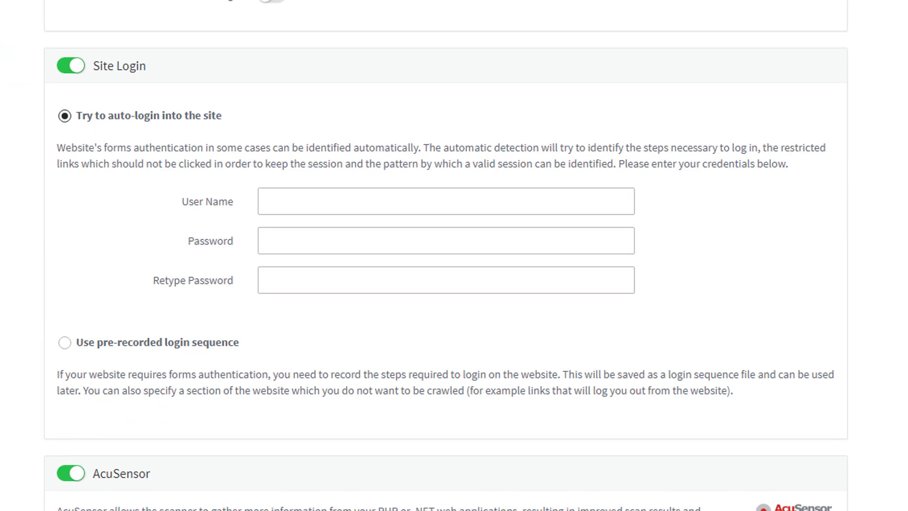
left_click(295, 202)
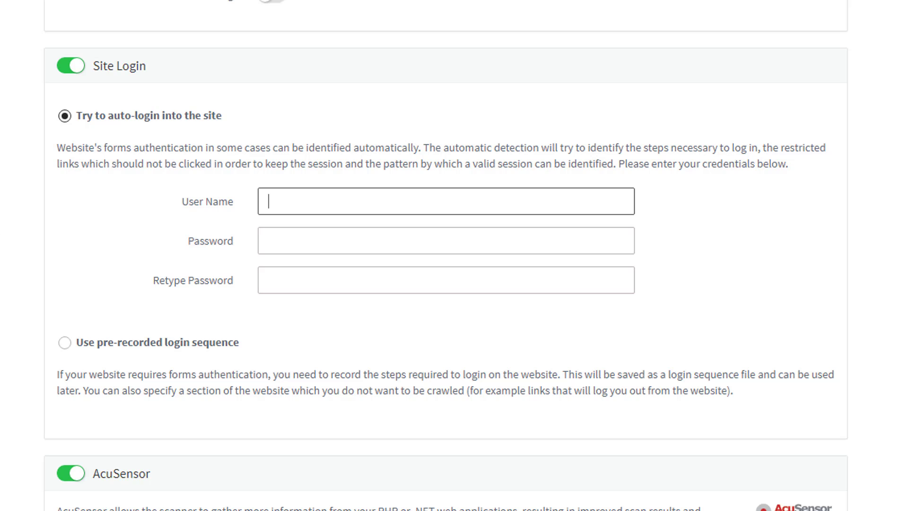
type("test")
key("Tab")
type("test")
key("Tab")
type("test")
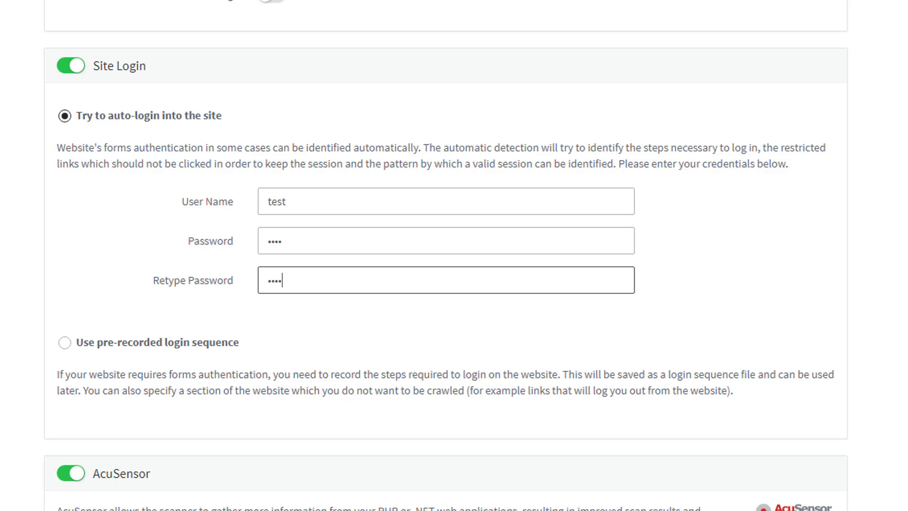
Switch Site Login to a pre-recorded login sequence and launch the Login Sequence Recorder
left_click(63, 347)
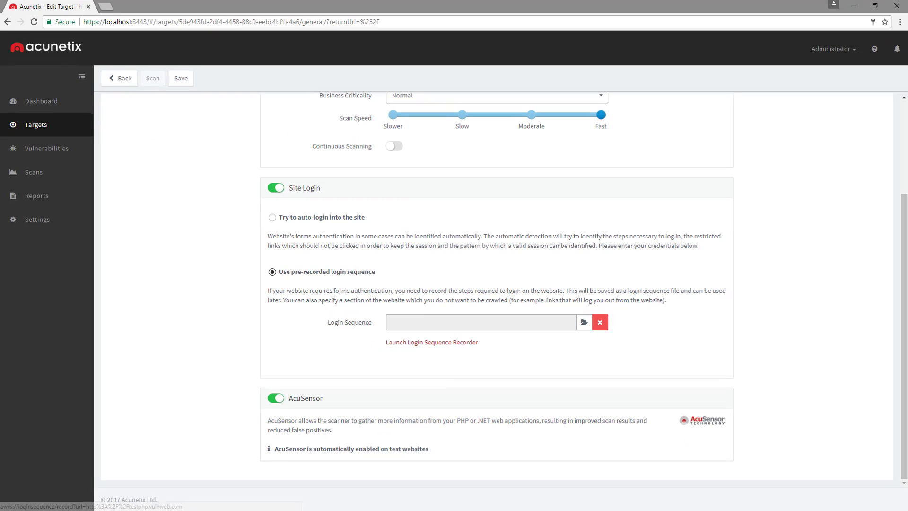
left_click(432, 342)
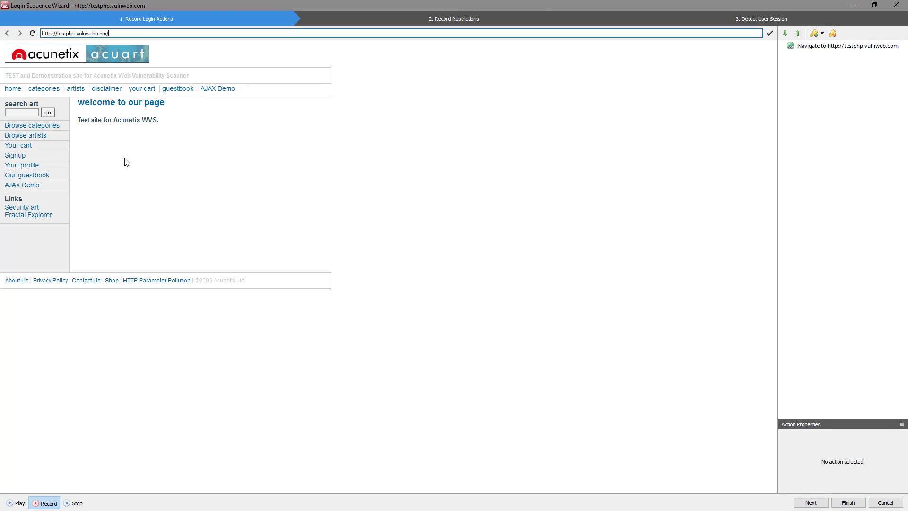
Record logging in via Your profile as 'test' with the password, then replay the recording
left_click(67, 168)
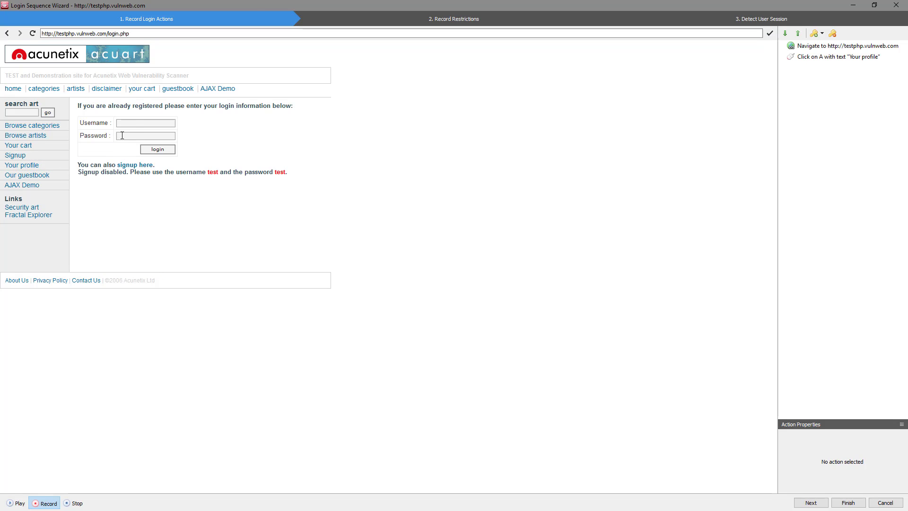
left_click(137, 122)
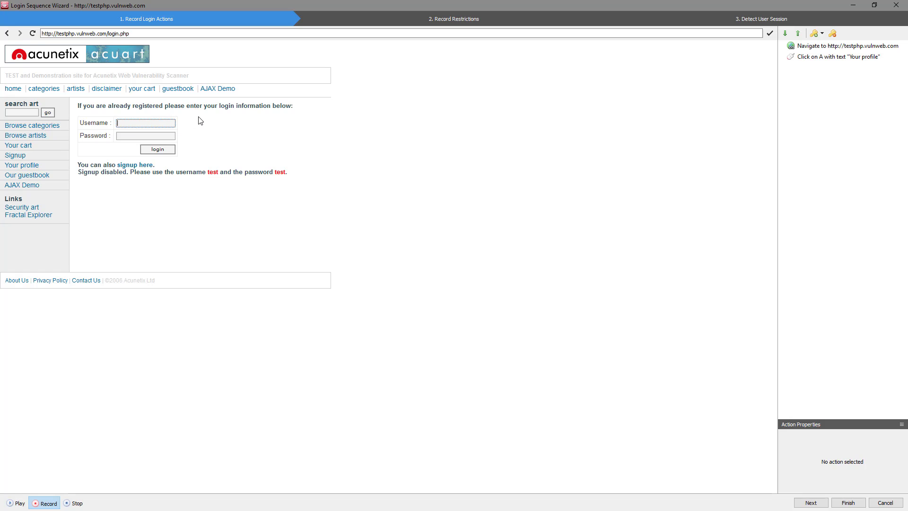
type("test")
key("Tab")
type("test")
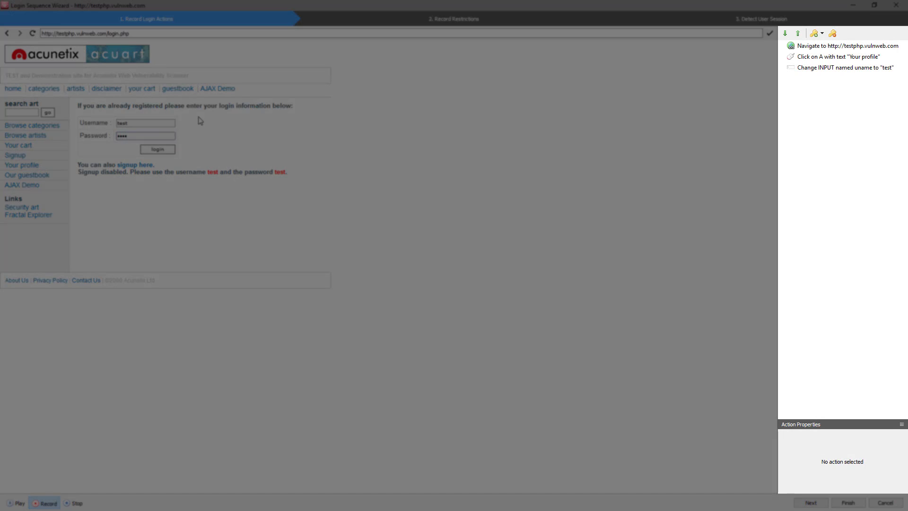
left_click(170, 153)
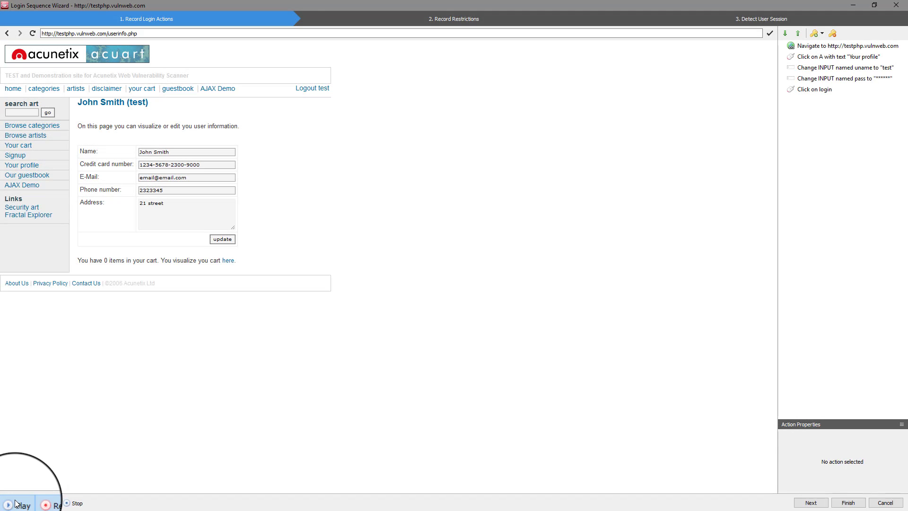
left_click(16, 503)
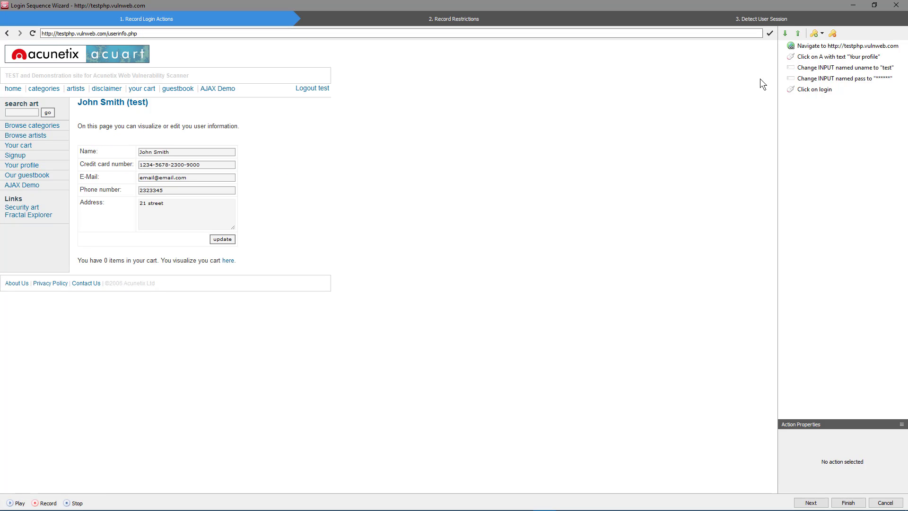
left_click(792, 79)
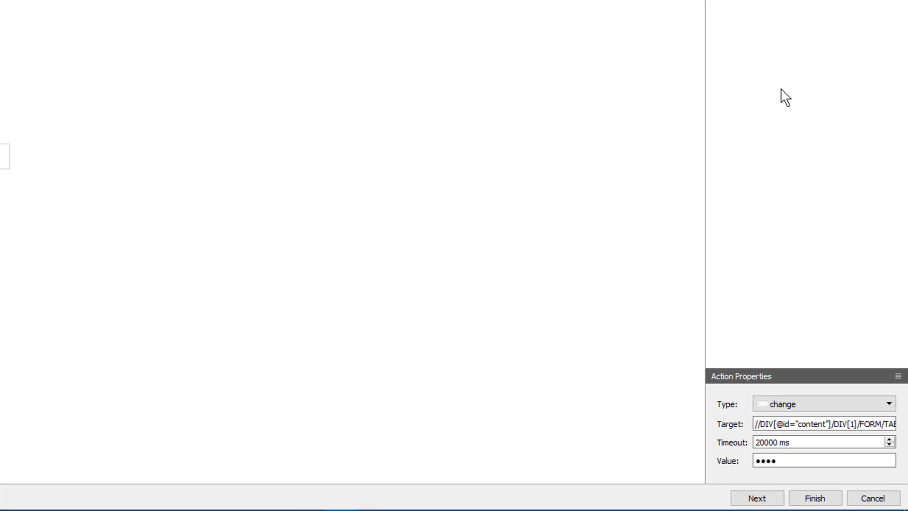
left_click(808, 389)
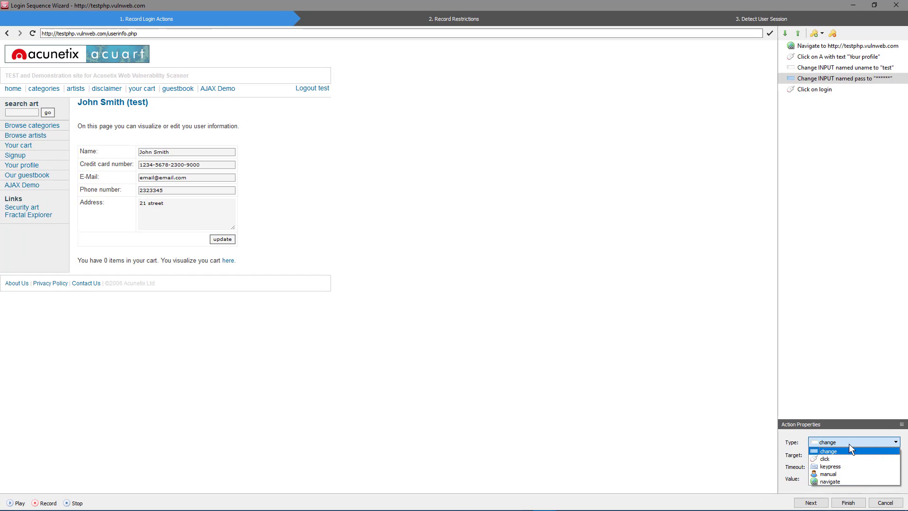
left_click(849, 444)
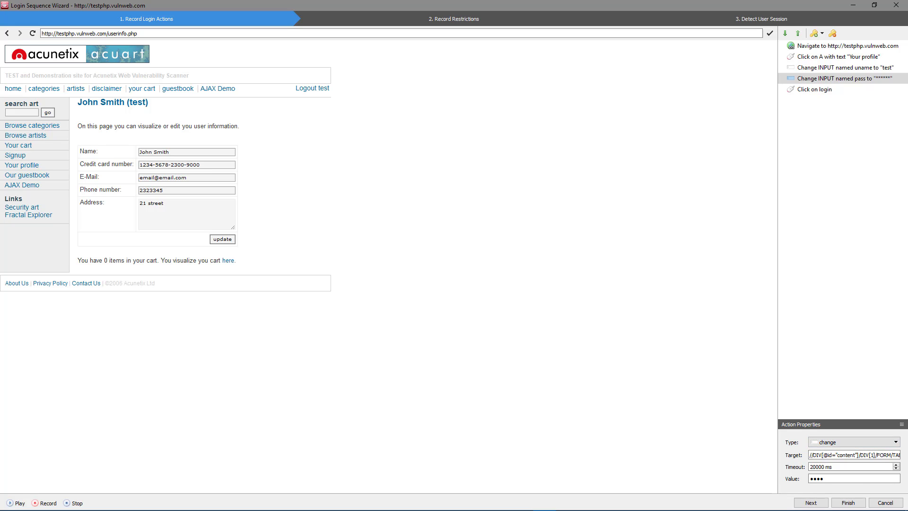
key("Escape")
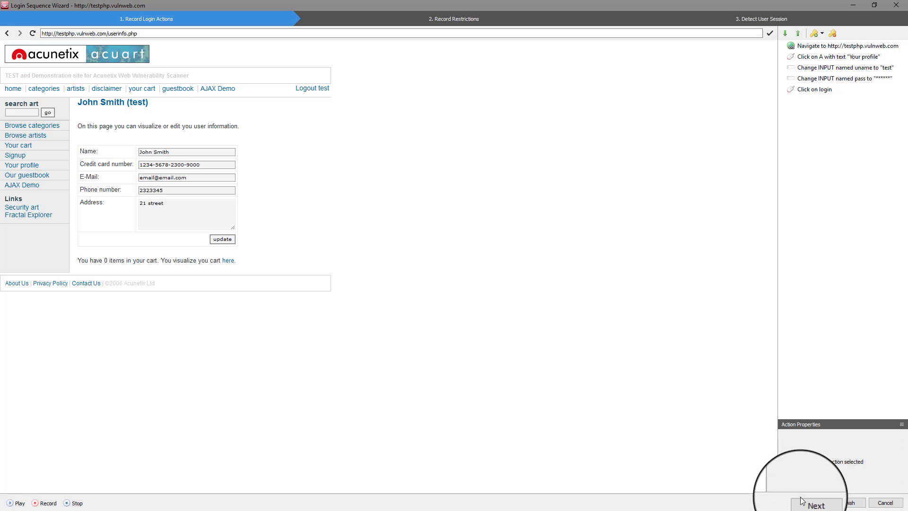
Restrict the logout.php request by exact match so scans never log out
left_click(809, 503)
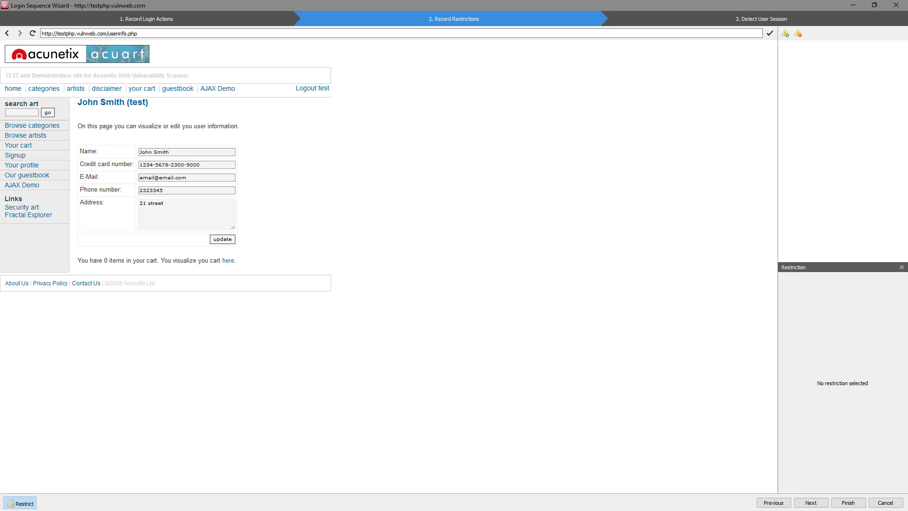
left_click(314, 91)
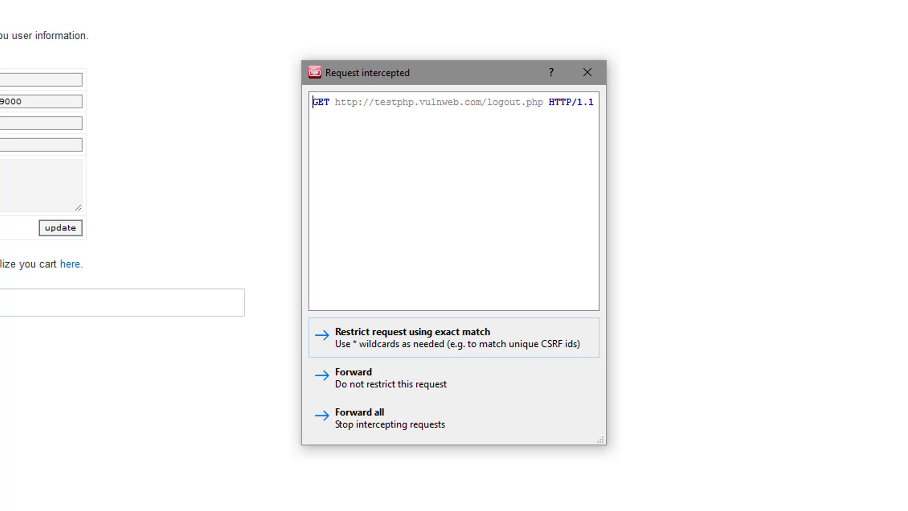
left_click(374, 340)
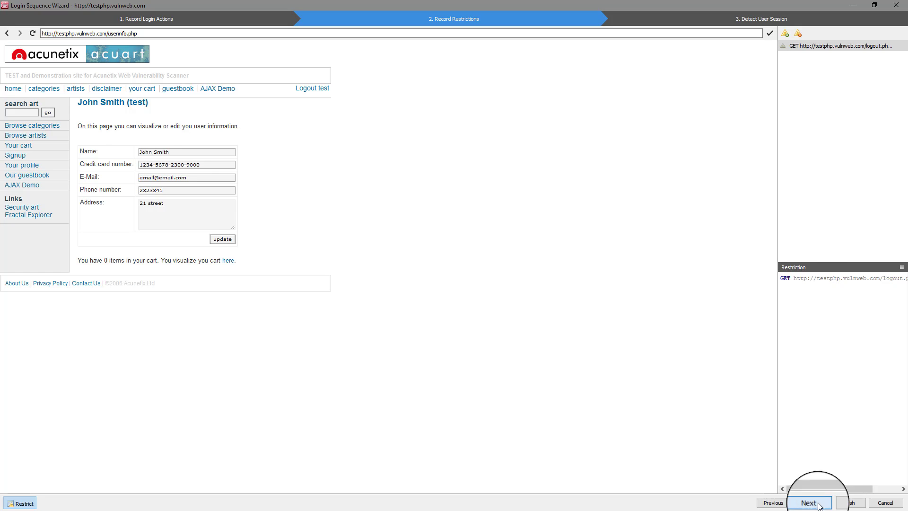
Accept the detected status code 200 session pattern and finish the recording
left_click(811, 503)
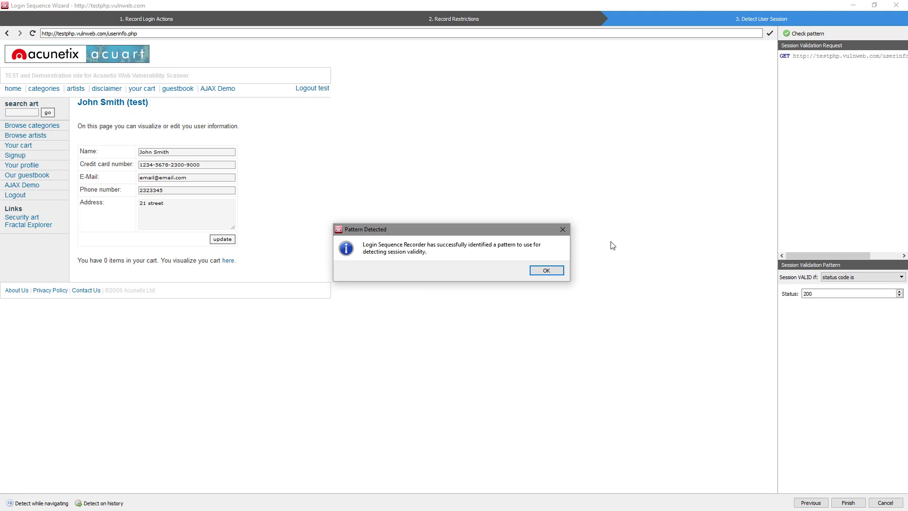
left_click(546, 272)
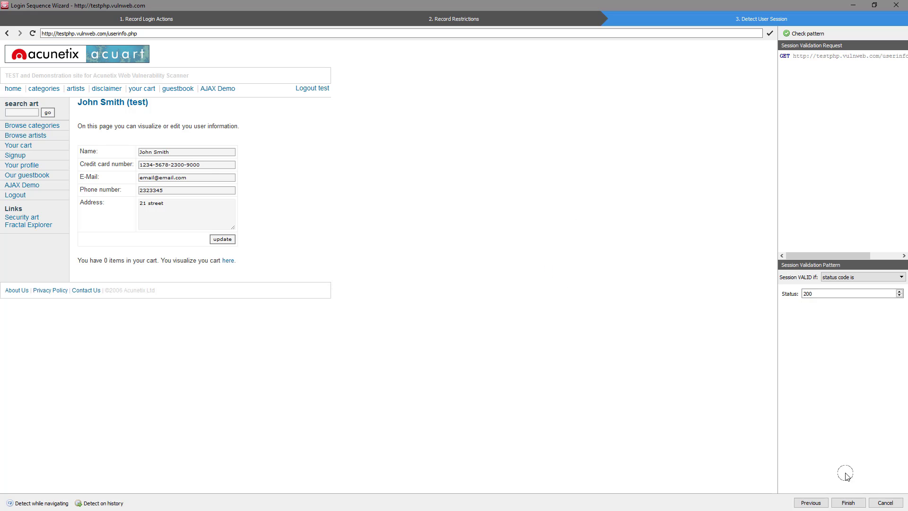
left_click(848, 502)
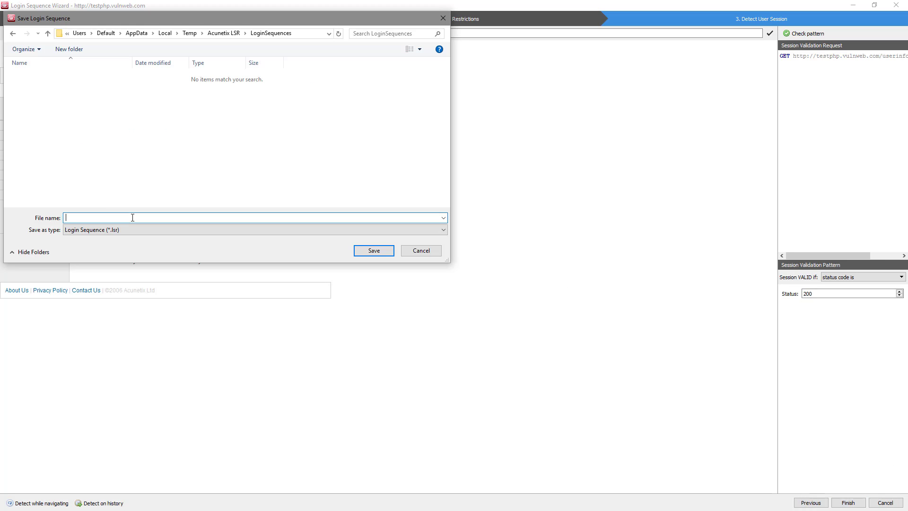
type("testphp")
Save the sequence file, load testphp.lsr as the login sequence, and save the target
left_click(366, 251)
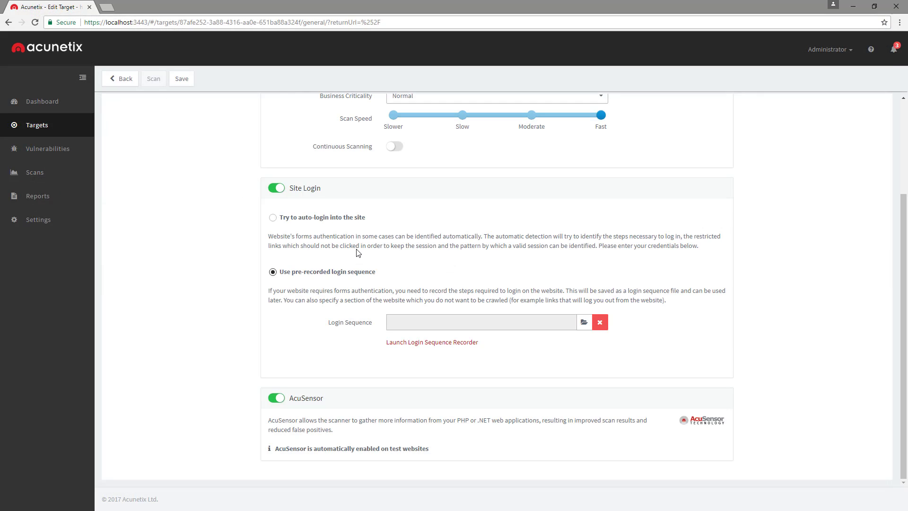
left_click(586, 324)
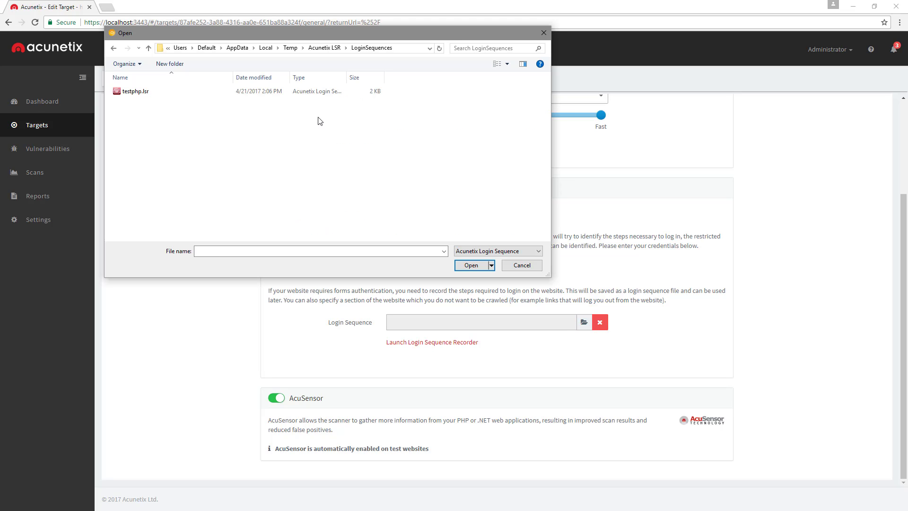
left_click(212, 94)
left_click(461, 264)
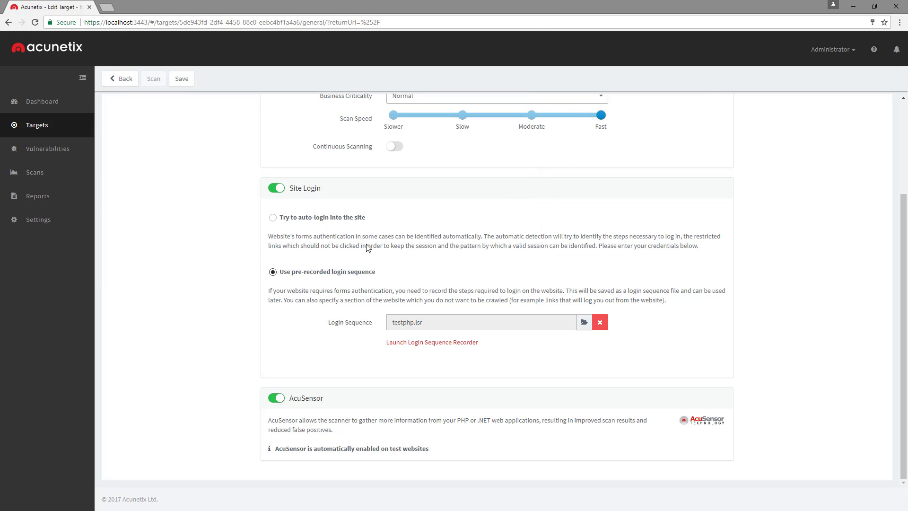
left_click(182, 79)
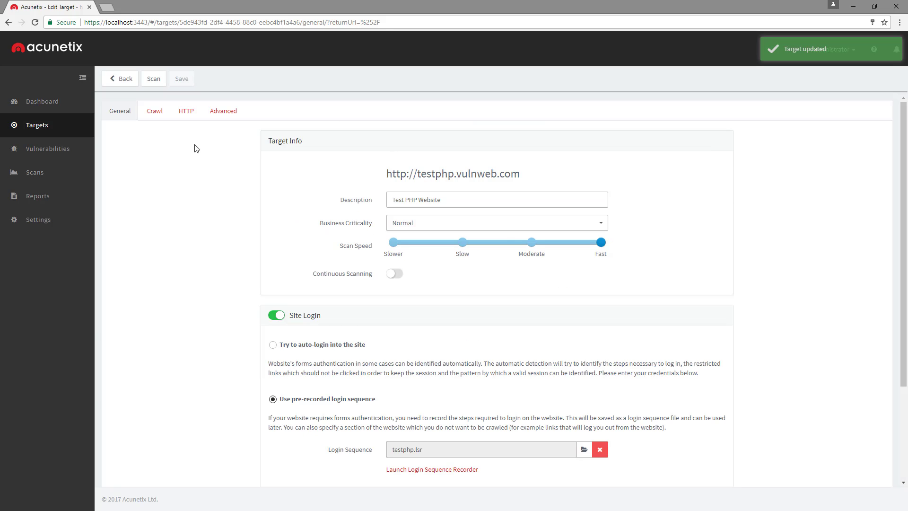